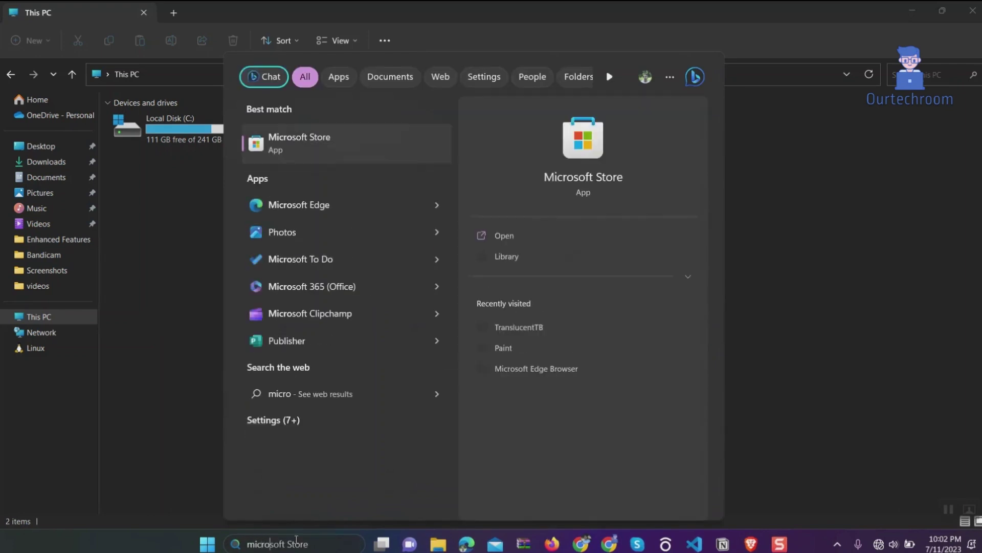
# - Launch Microsoft Store from the 'microsoft store' search results
pyautogui.click(349, 144)
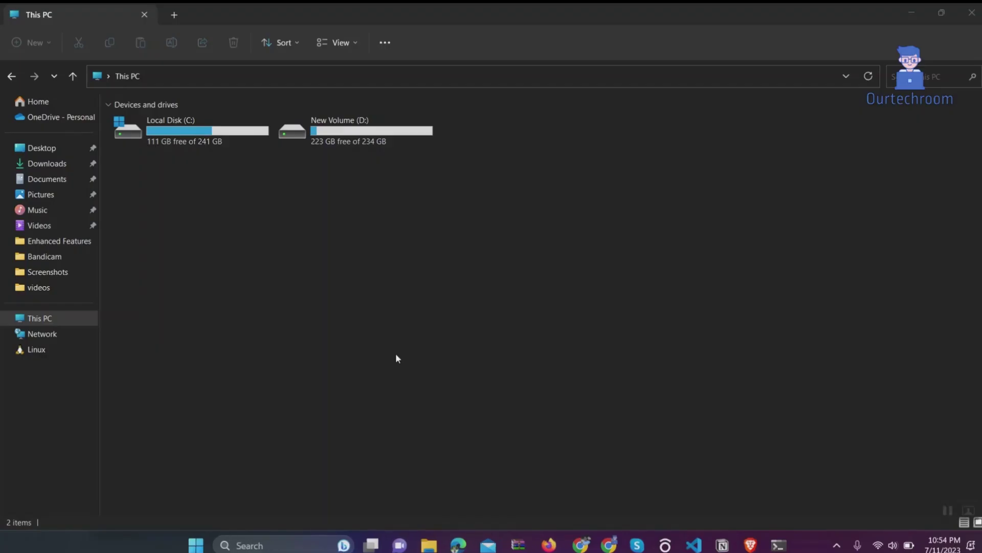
# - Run wsreset.exe from the Run dialog to clear the Store cache
pyautogui.press('super+r')
pyautogui.write('w')
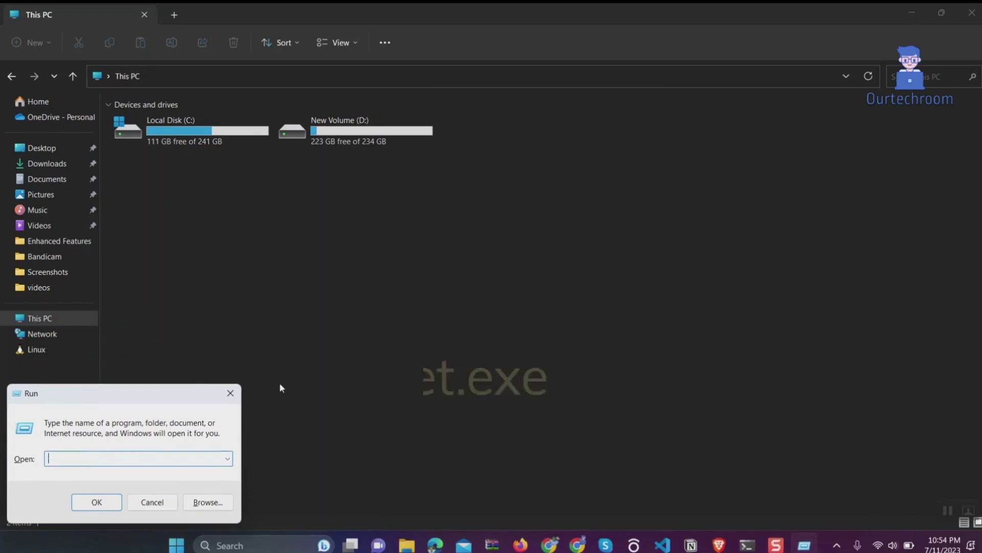
pyautogui.write('reset.')
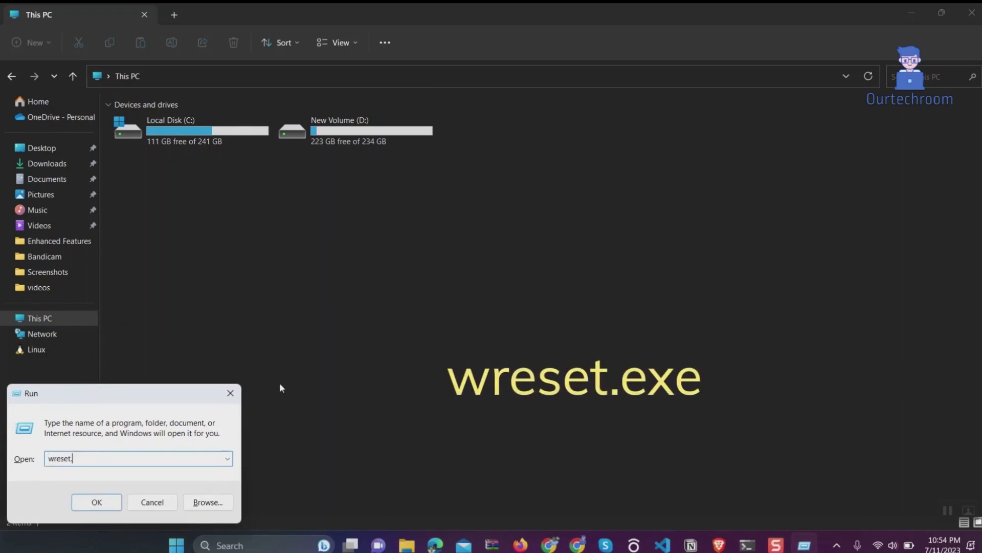
pyautogui.write('exe')
pyautogui.press('Return')
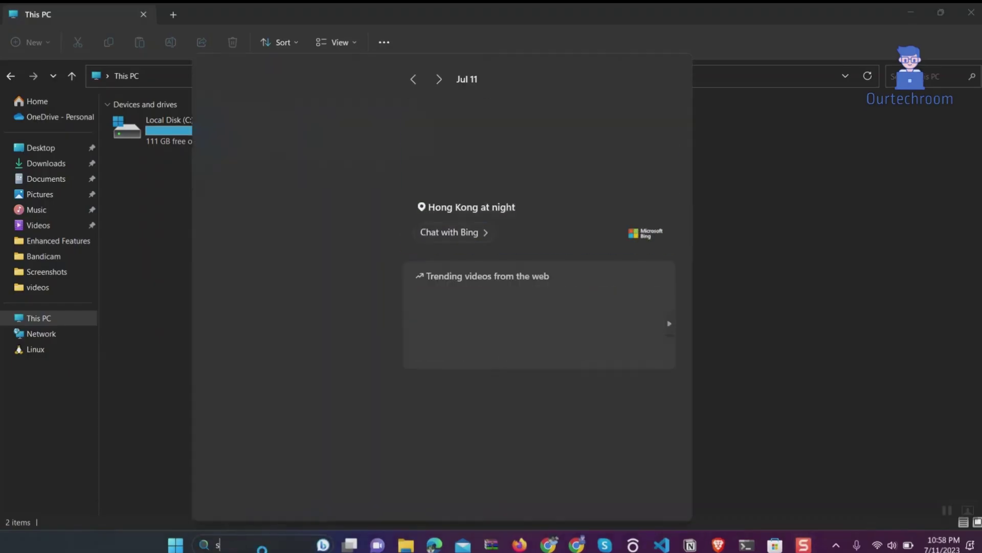
pyautogui.write('settings')
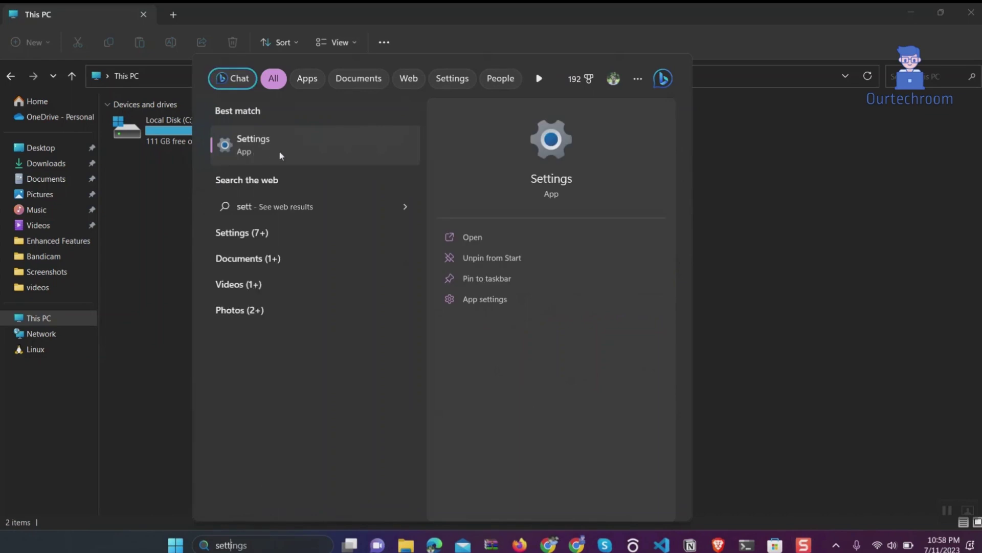
# - Go to Settings > Apps > Installed apps and open Microsoft Store's Advanced options
pyautogui.click(278, 144)
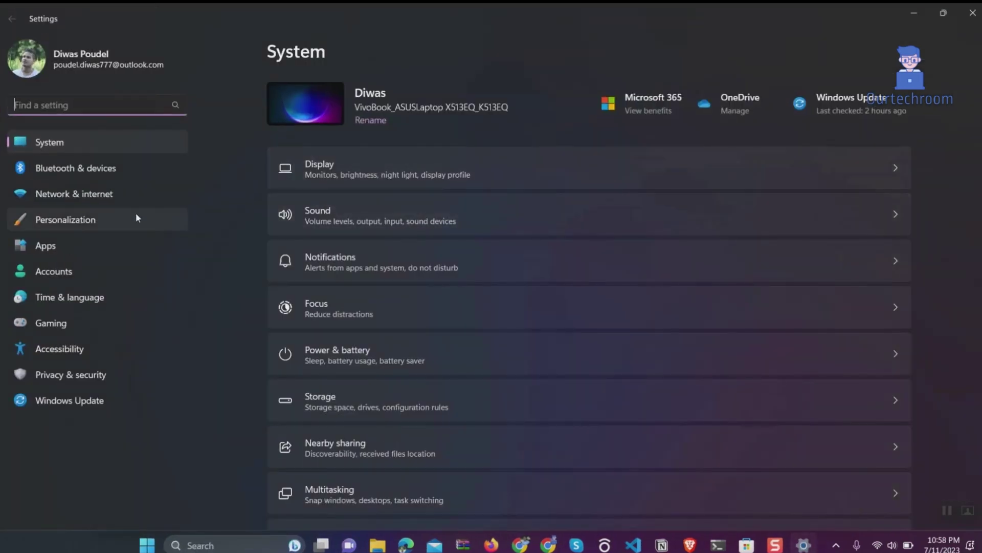
pyautogui.click(53, 247)
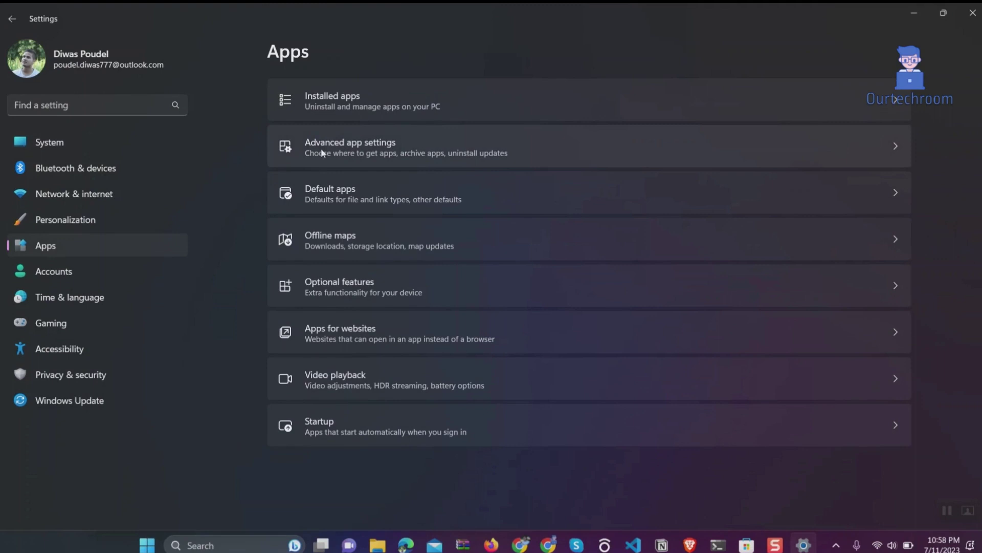
pyautogui.click(388, 94)
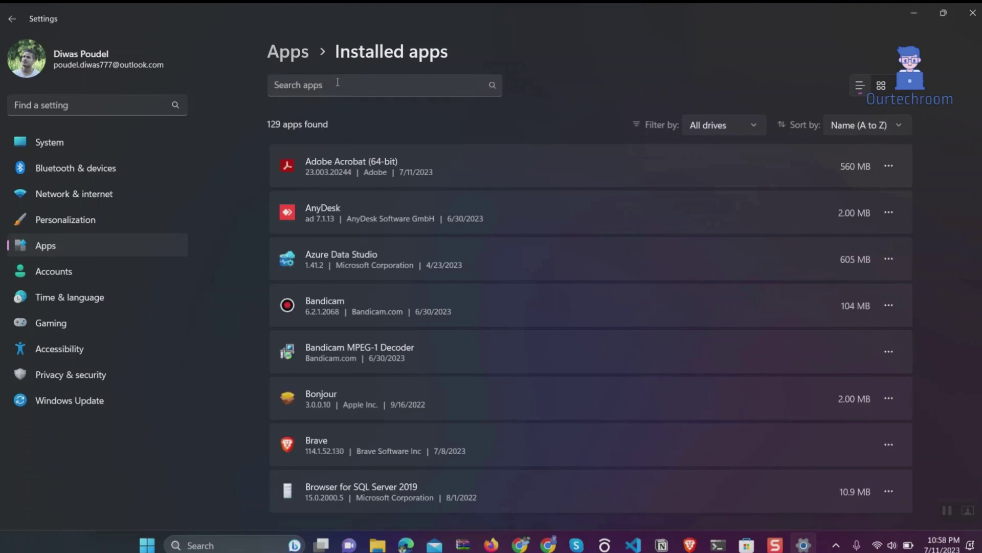
pyautogui.write('micr')
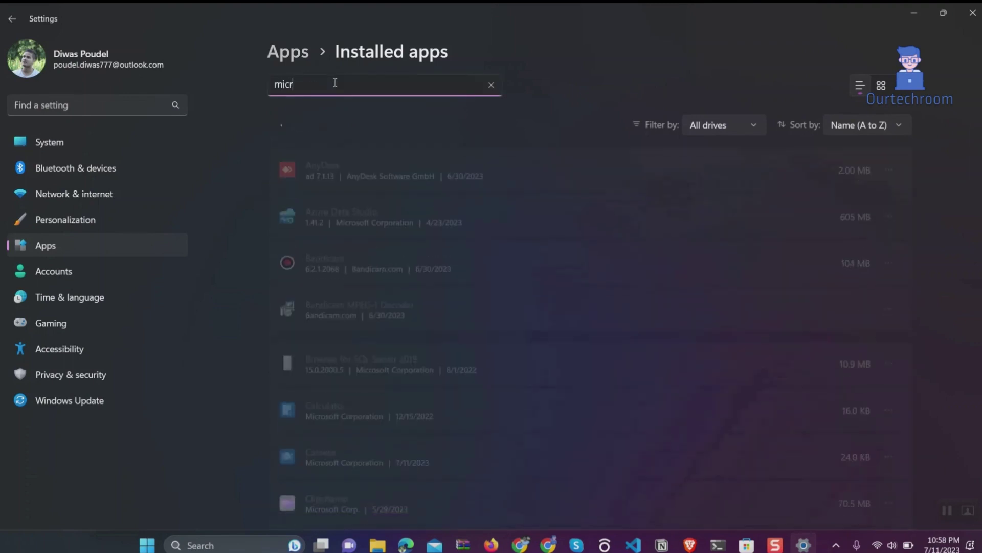
pyautogui.write('osoft store')
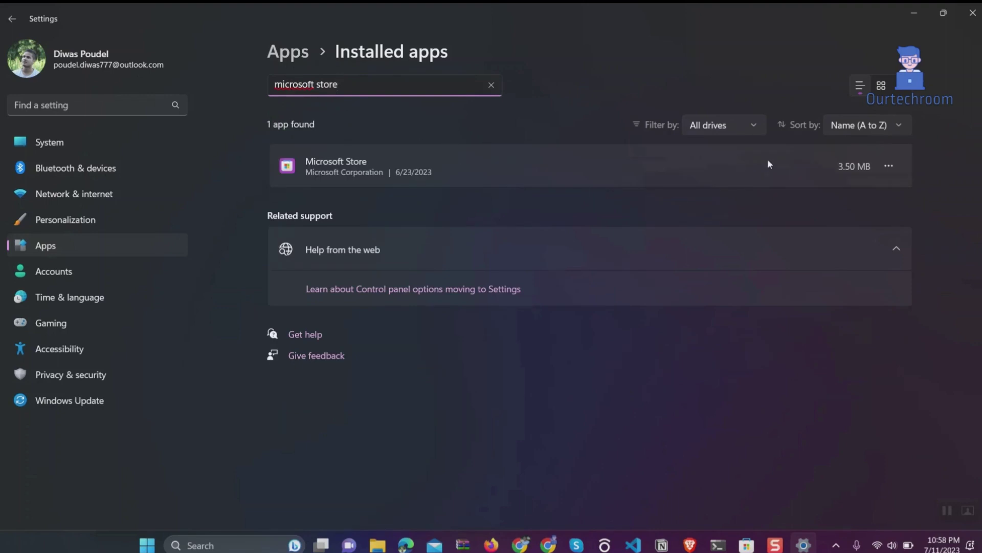
pyautogui.click(890, 166)
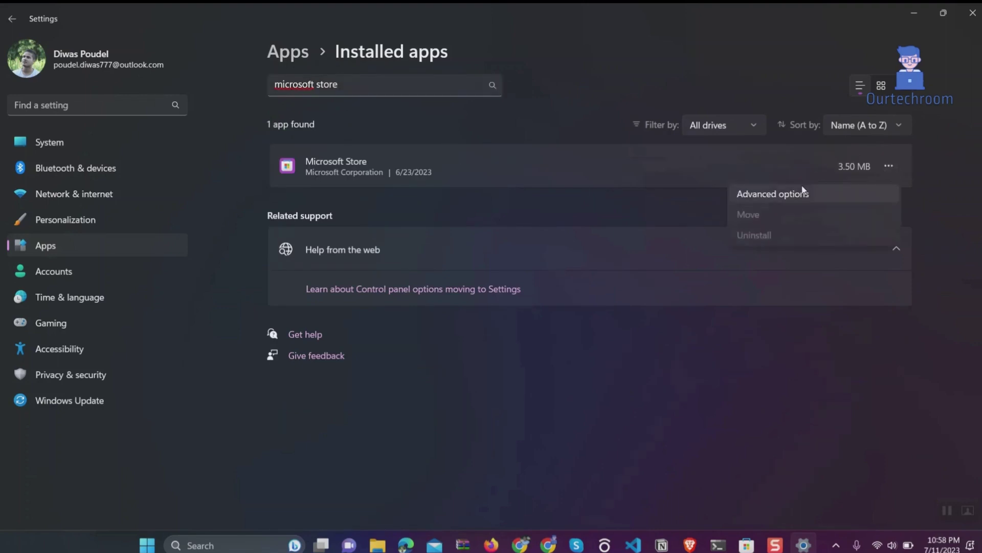
pyautogui.click(776, 194)
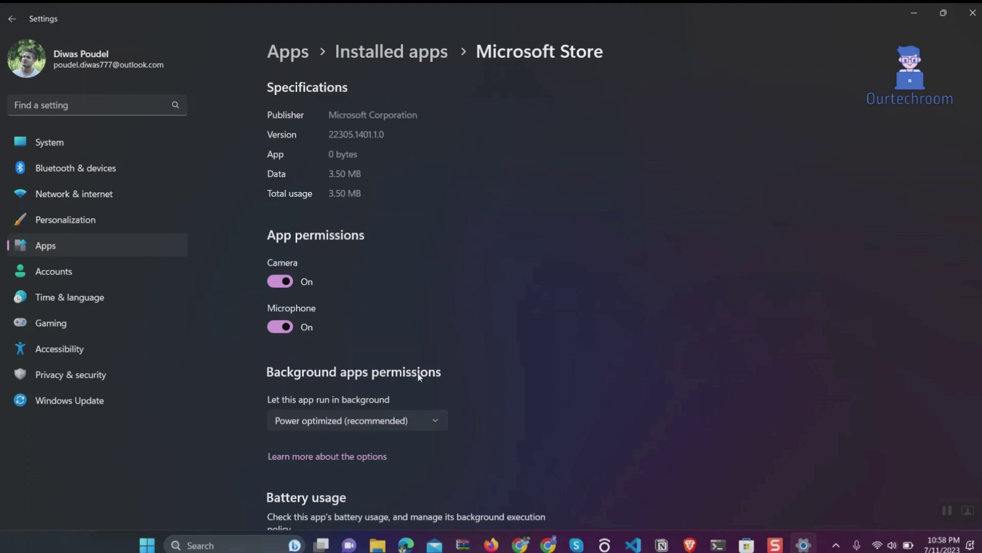
pyautogui.scroll(-3, 417, 373)
pyautogui.scroll(-3, 418, 372)
pyautogui.scroll(-3, 417, 373)
pyautogui.scroll(-3, 418, 378)
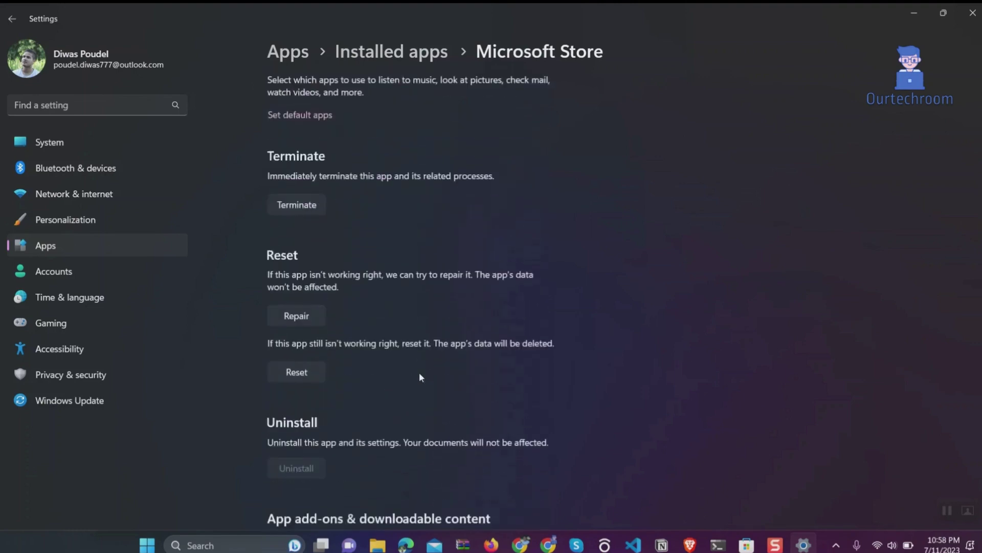
pyautogui.scroll(-3, 419, 376)
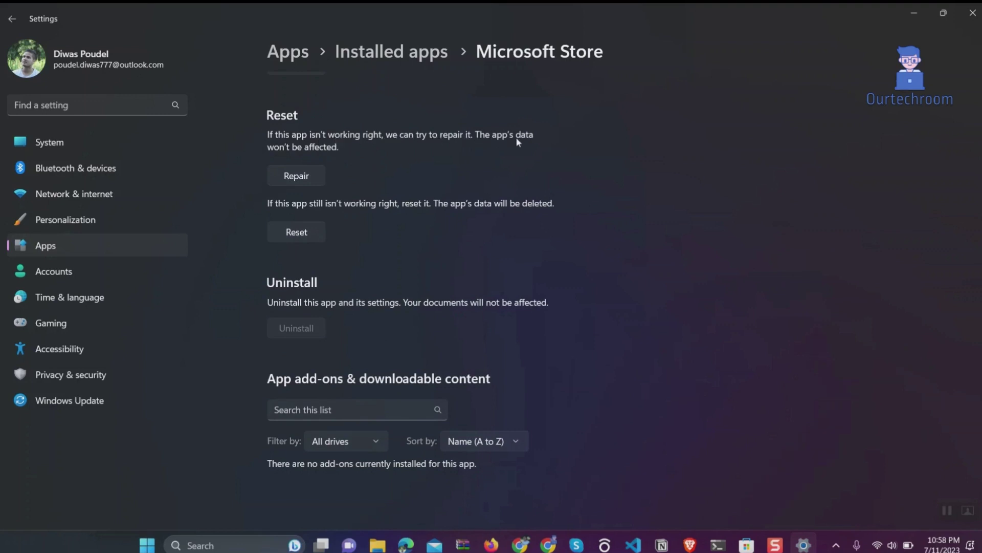
# - Repair Microsoft Store, then reset it and confirm deleting its data
pyautogui.click(296, 175)
pyautogui.click(293, 231)
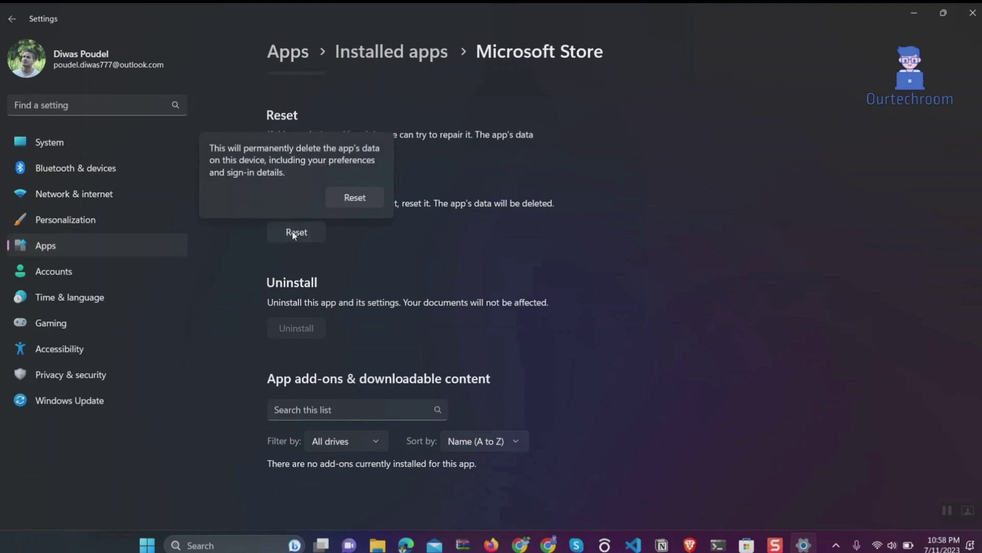
pyautogui.click(355, 198)
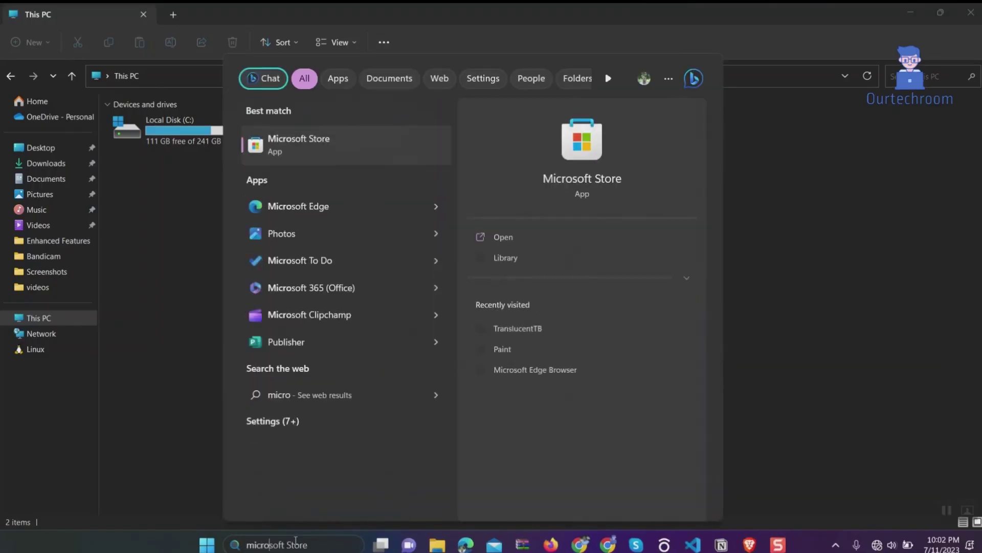
# - Test-launch Microsoft Store, then start Windows PowerShell as administrator
pyautogui.click(346, 144)
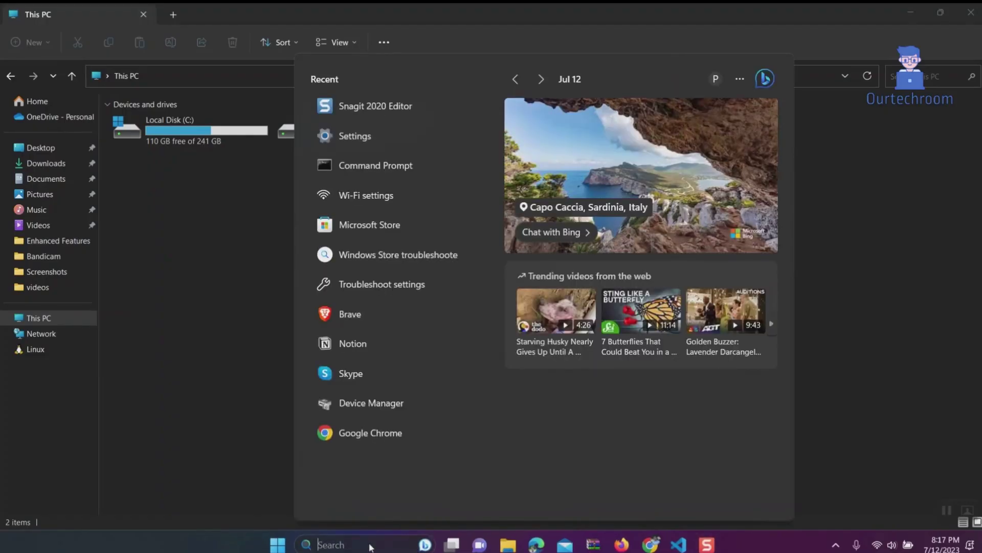
pyautogui.write('powershell')
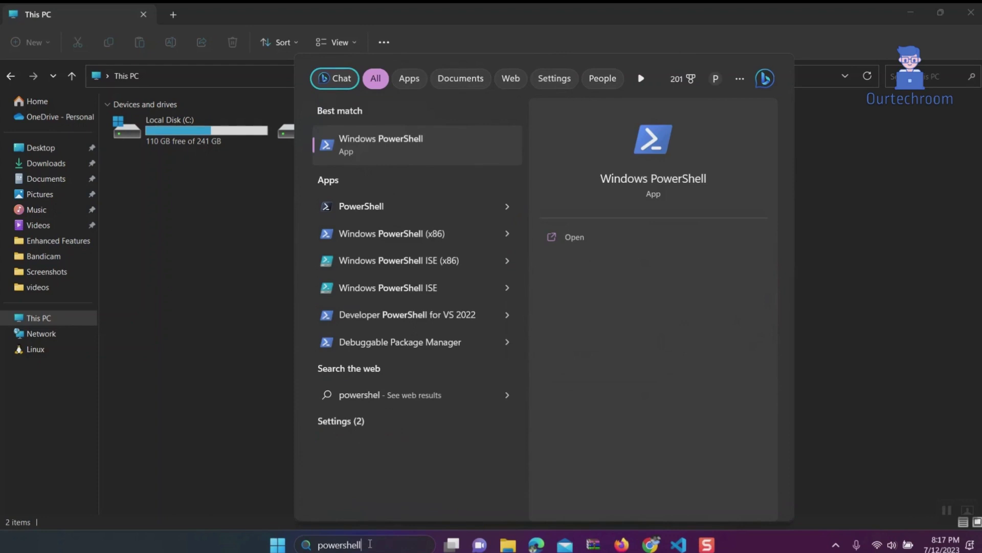
pyautogui.rightClick(437, 146)
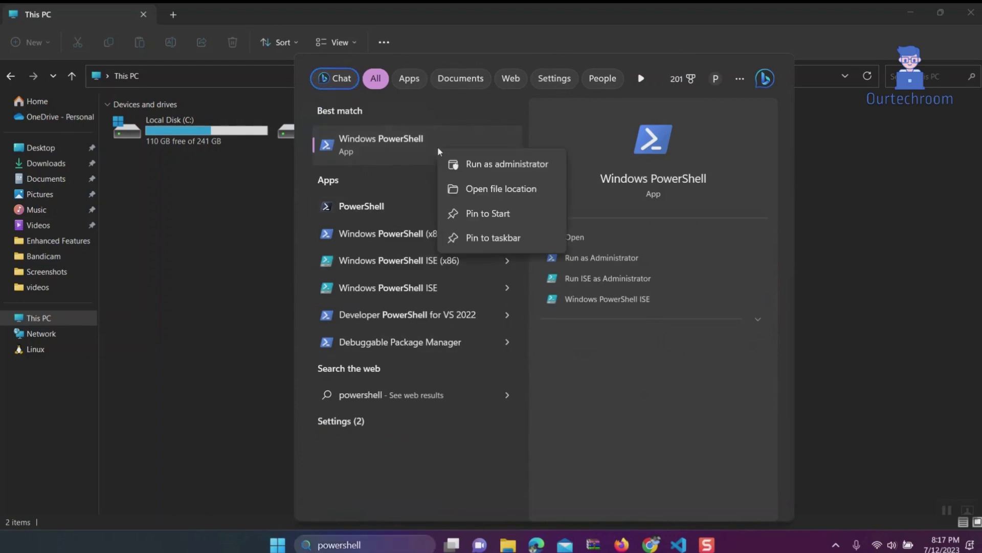
pyautogui.click(485, 165)
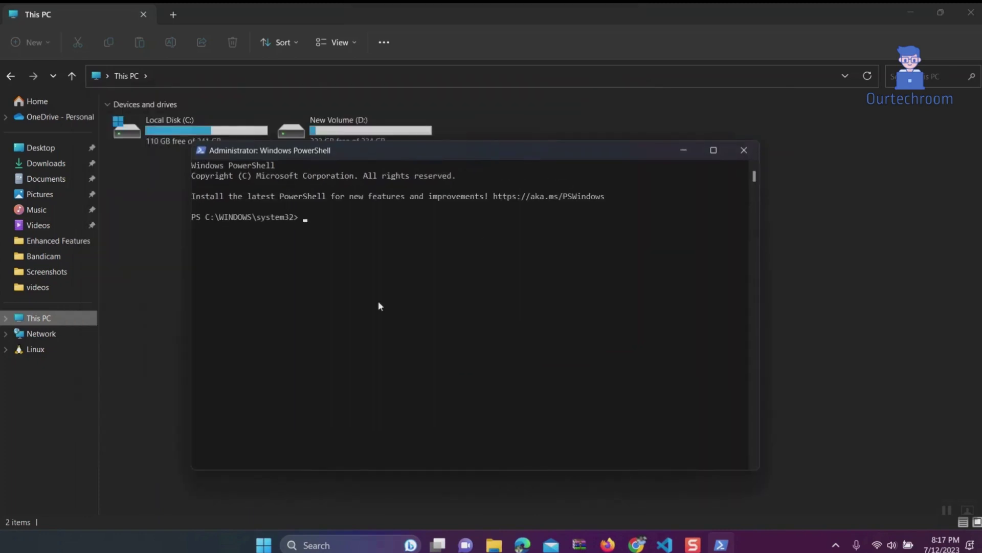
pyautogui.keyDown('ctrl'); pyautogui.scroll(3, 362, 322); pyautogui.keyUp('ctrl')
# - Copy 'Get-apppackage *WindowsStore* | remove-apppackage' from VS Code and run it in PowerShell
pyautogui.moveTo(422, 158); pyautogui.dragTo(351, 110)
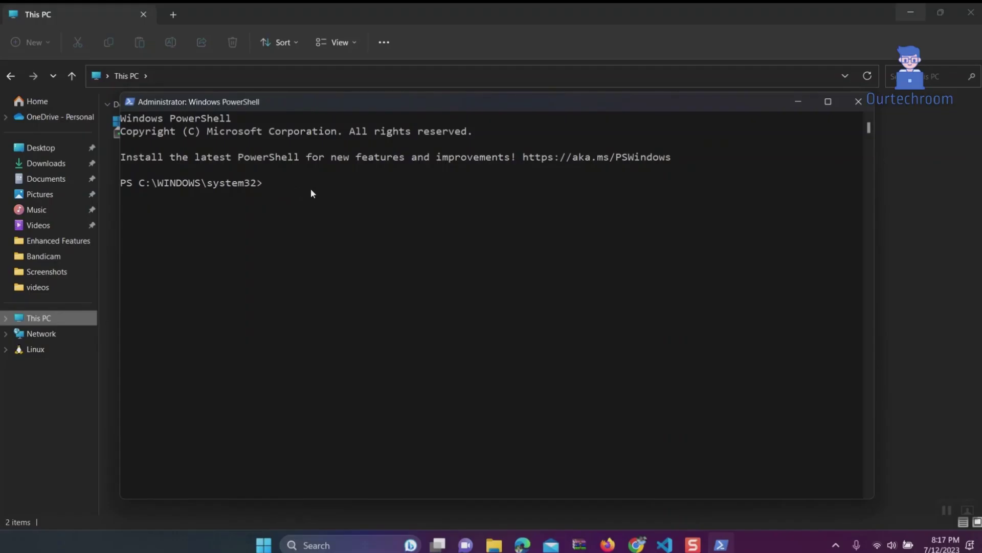
pyautogui.click(665, 546)
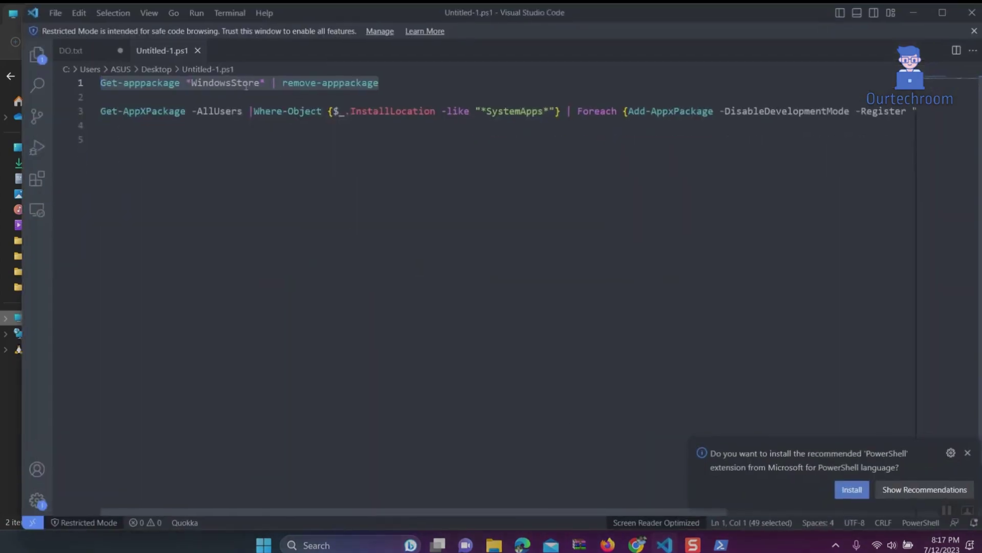
pyautogui.rightClick(244, 86)
pyautogui.click(272, 153)
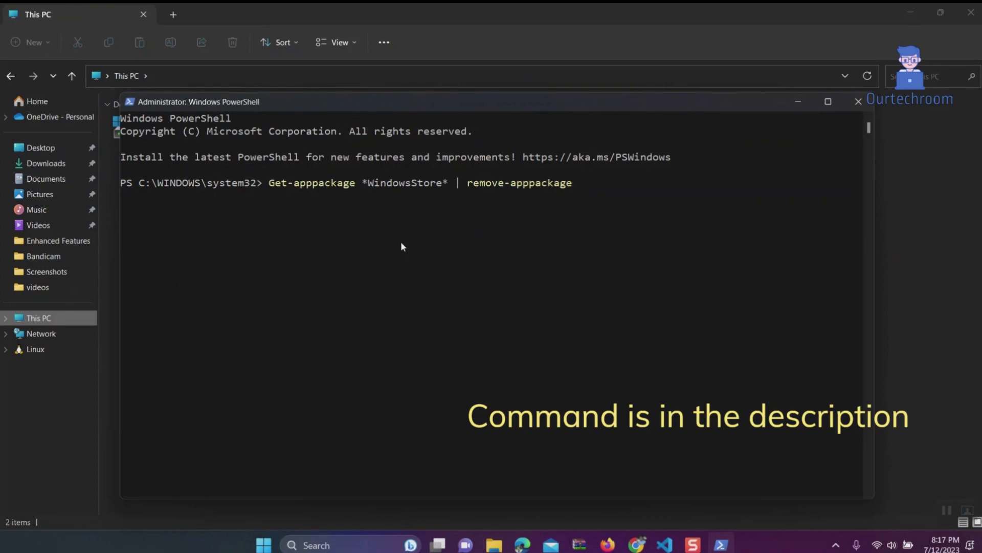
pyautogui.press('Return')
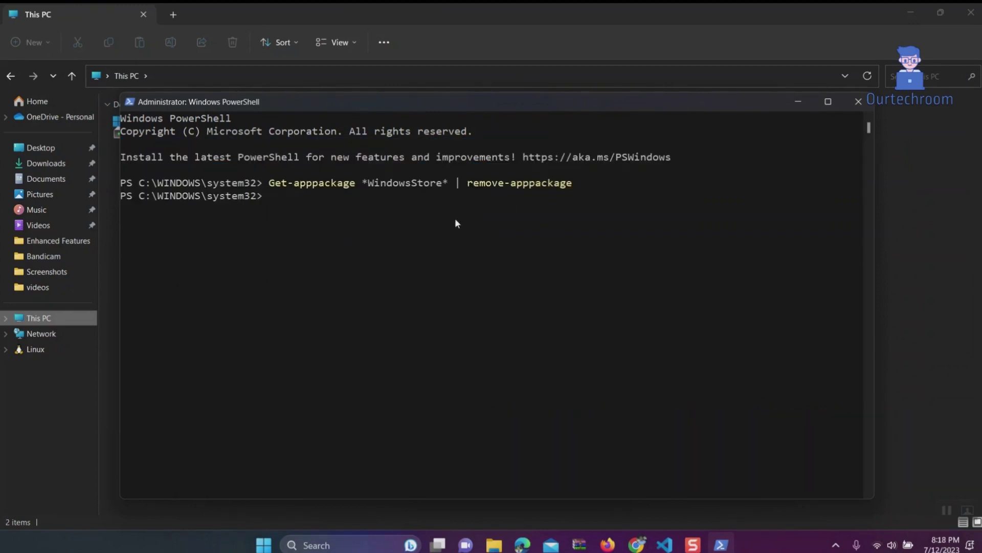
# - Copy the Get-AppXPackage re-register command from line 3 and run it in PowerShell
pyautogui.click(666, 545)
pyautogui.click(100, 111)
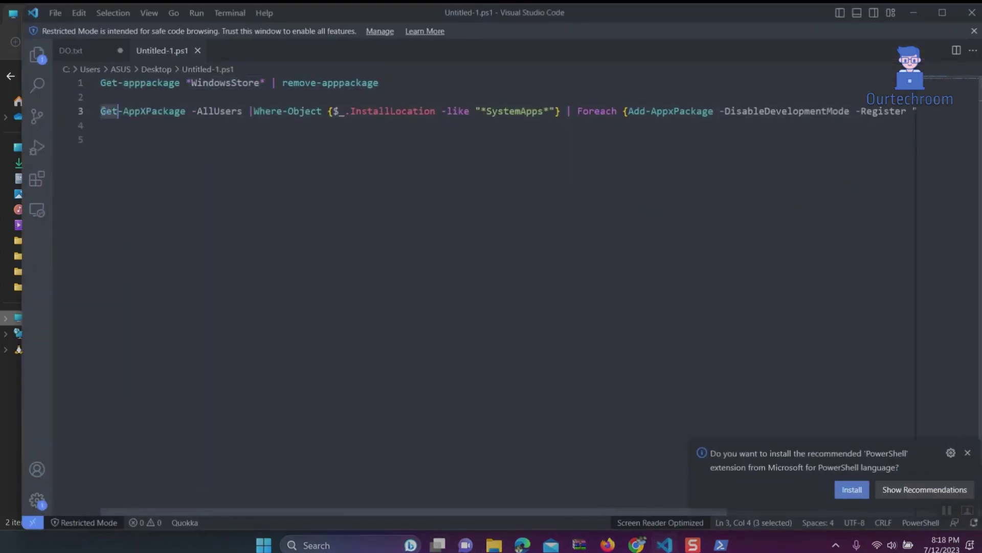
pyautogui.tripleClick(123, 111)
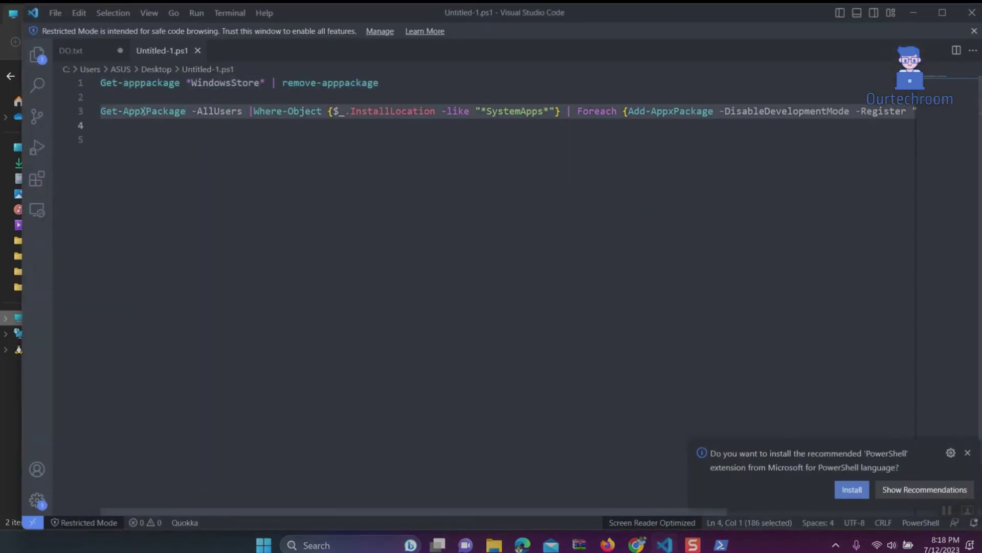
pyautogui.rightClick(142, 113)
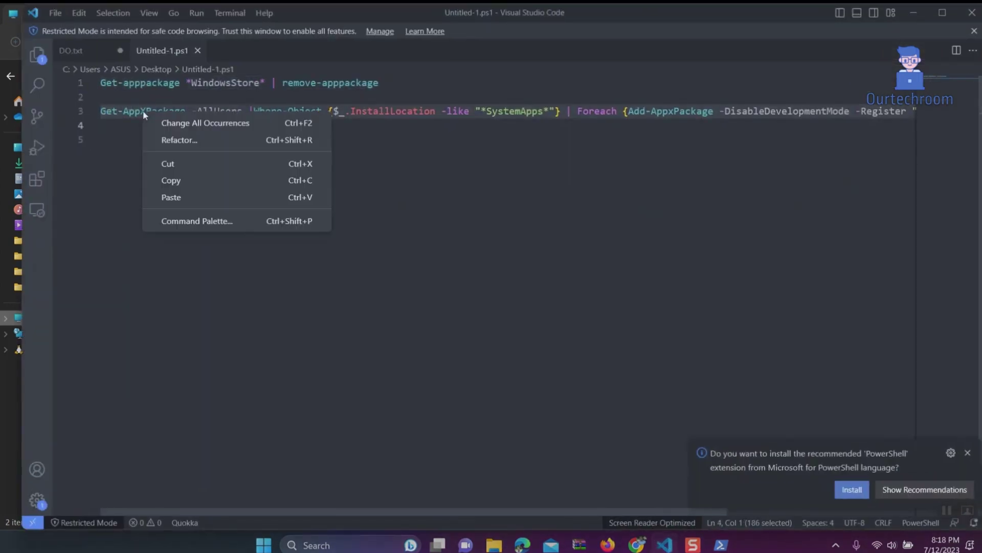
pyautogui.click(171, 180)
pyautogui.click(720, 545)
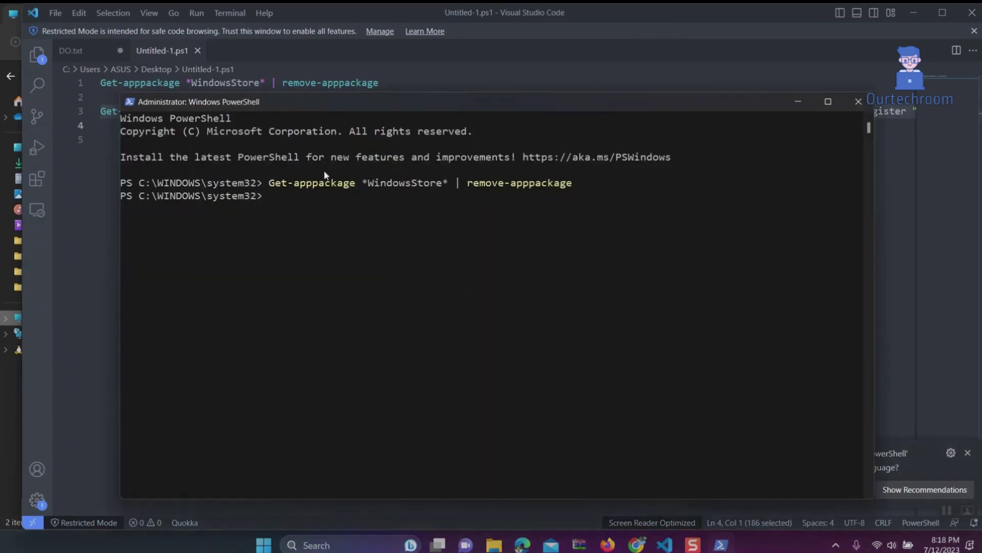
pyautogui.rightClick(297, 230)
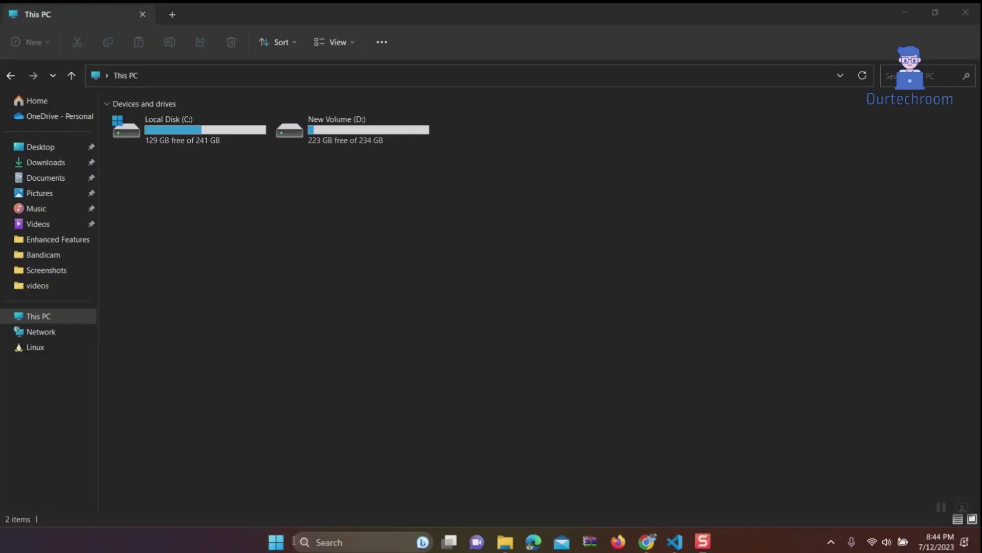
# - Restart the PC from the Start menu's power options
pyautogui.click(277, 542)
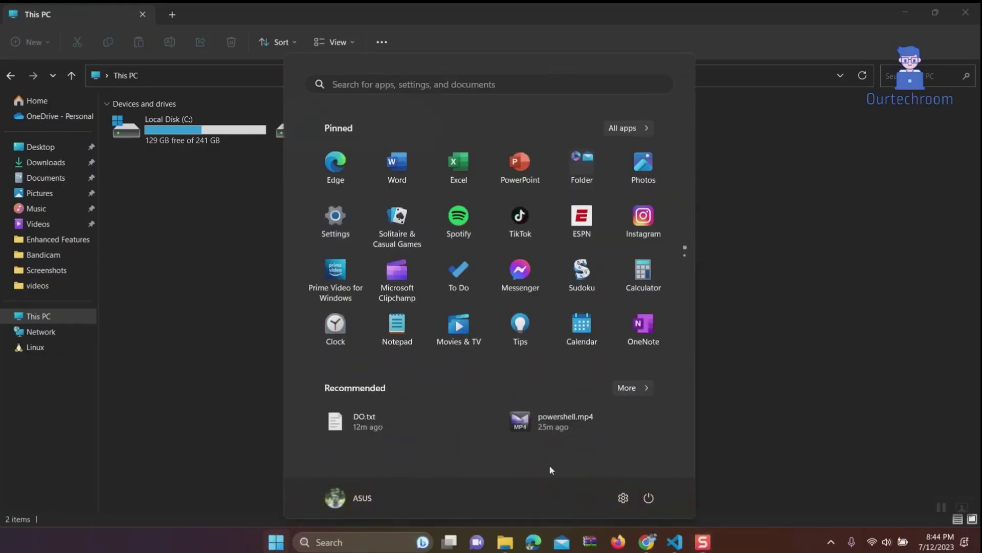
pyautogui.click(648, 498)
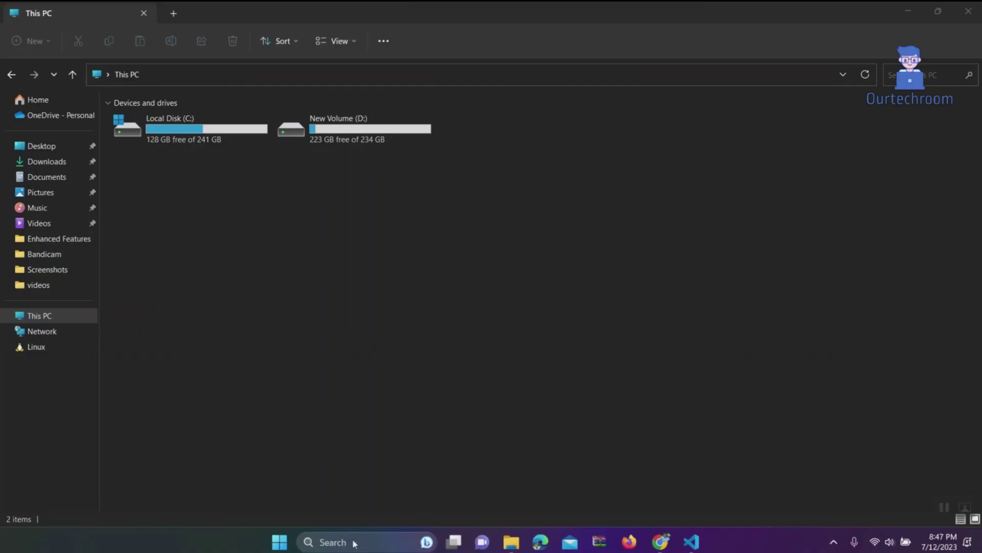
# - Open Windows Update from search and start downloading and installing all updates
pyautogui.click(353, 539)
pyautogui.write('windows')
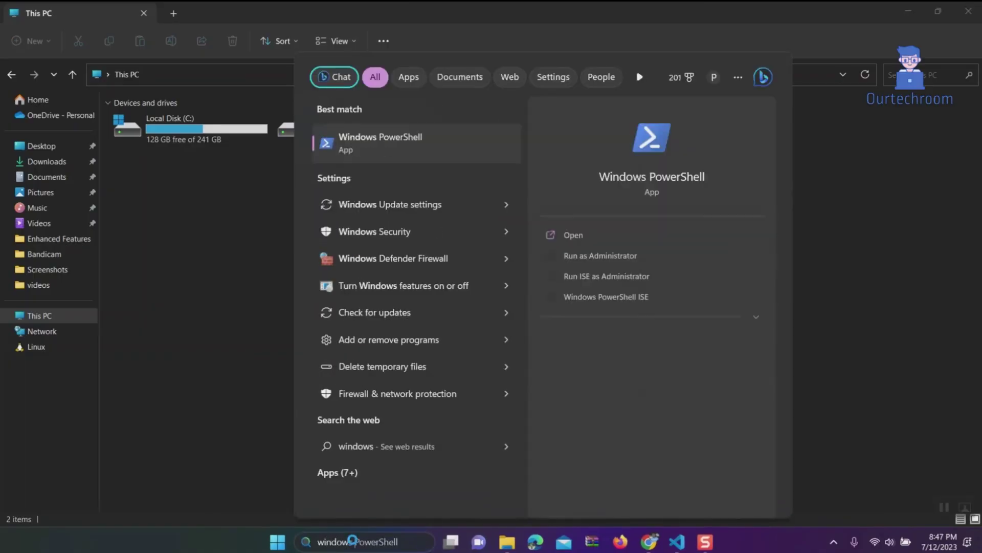
pyautogui.write(' updates')
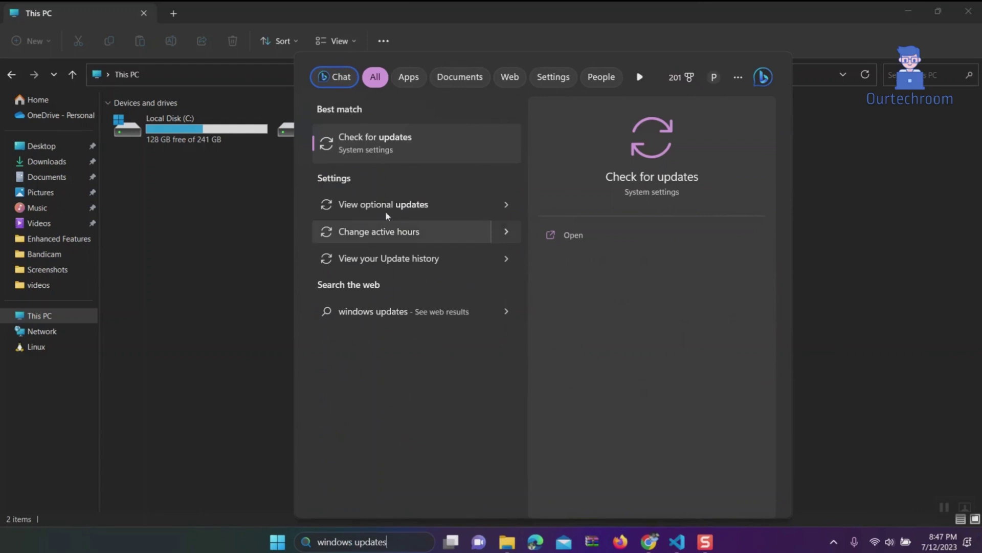
pyautogui.click(417, 140)
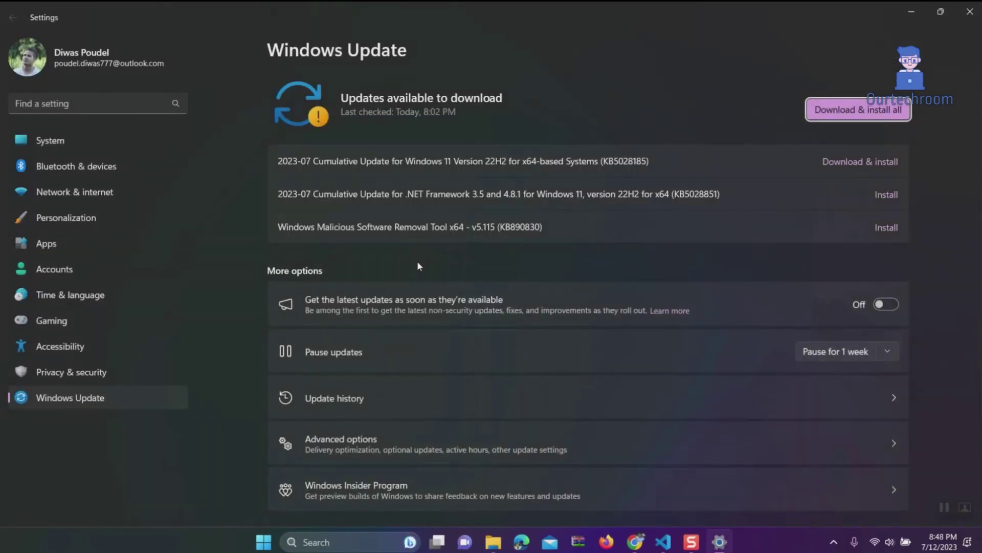
pyautogui.click(857, 109)
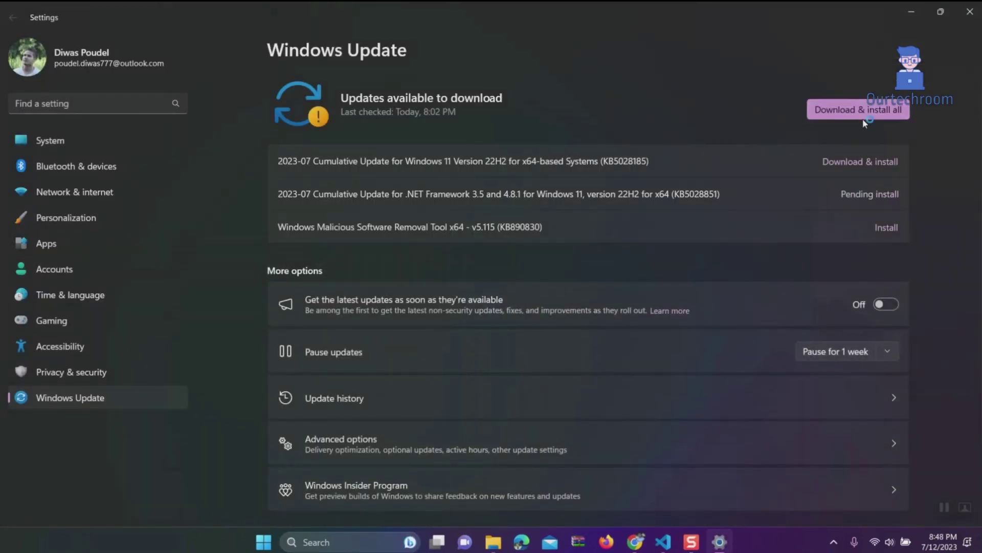